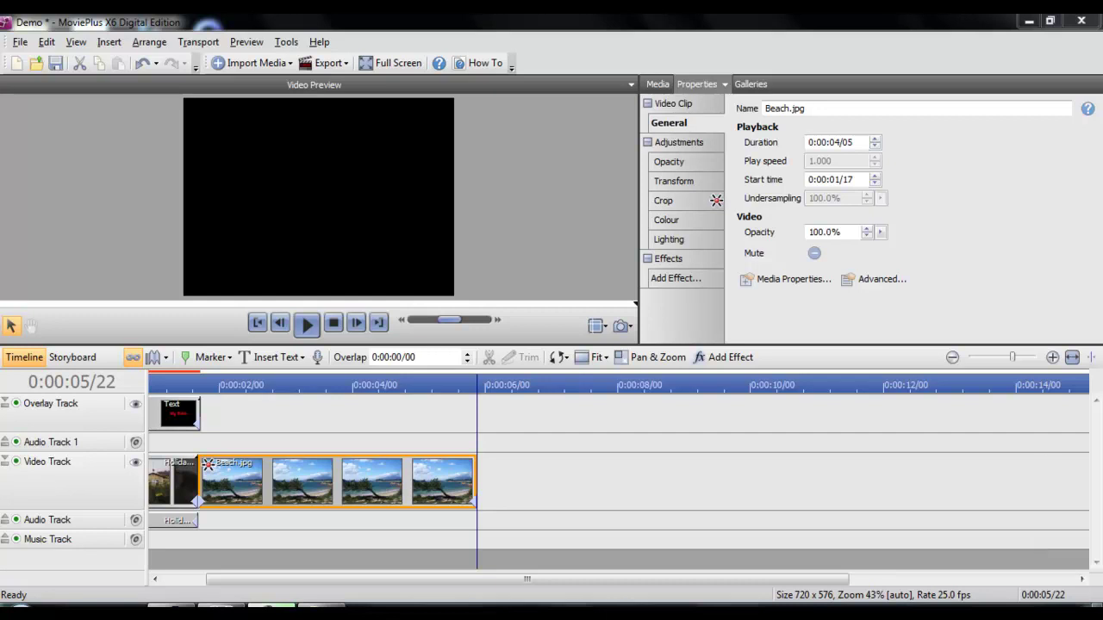
Drag Beach 2.jpg from Explorer's 2 Movie Editing folder into the MoviePlus project media
left_click(657, 84)
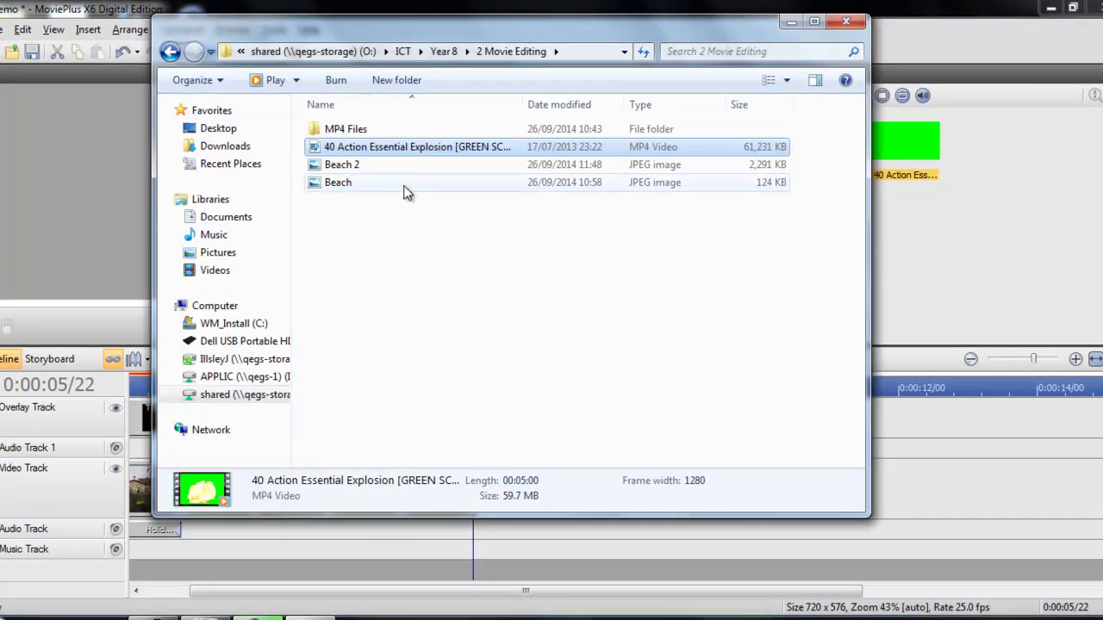
left_click_drag(385, 169, 810, 169)
left_click(814, 160)
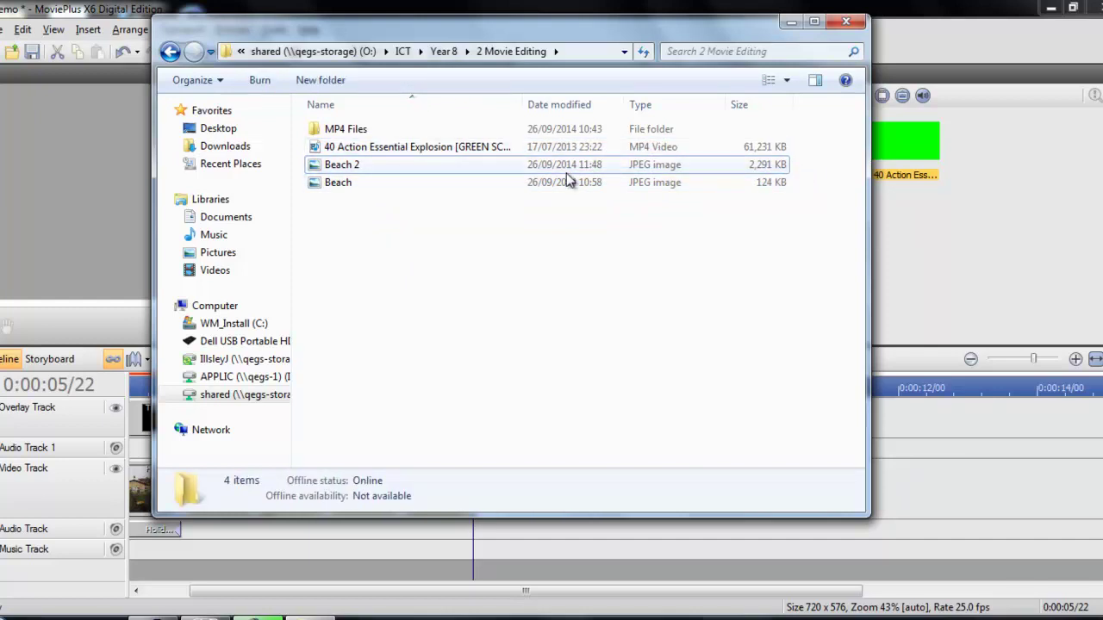
left_click_drag(567, 166, 968, 205)
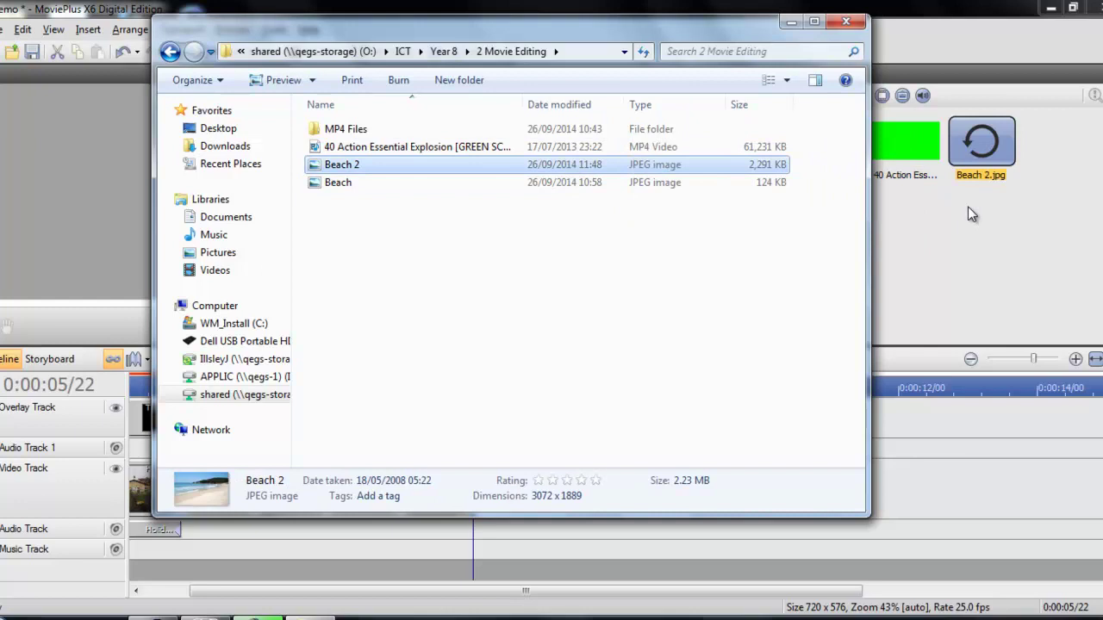
Place Beach 2.jpg on the video track right after Beach.jpg, starting at 0:00:05/22
left_click(709, 148)
left_click(901, 231)
left_click(906, 164)
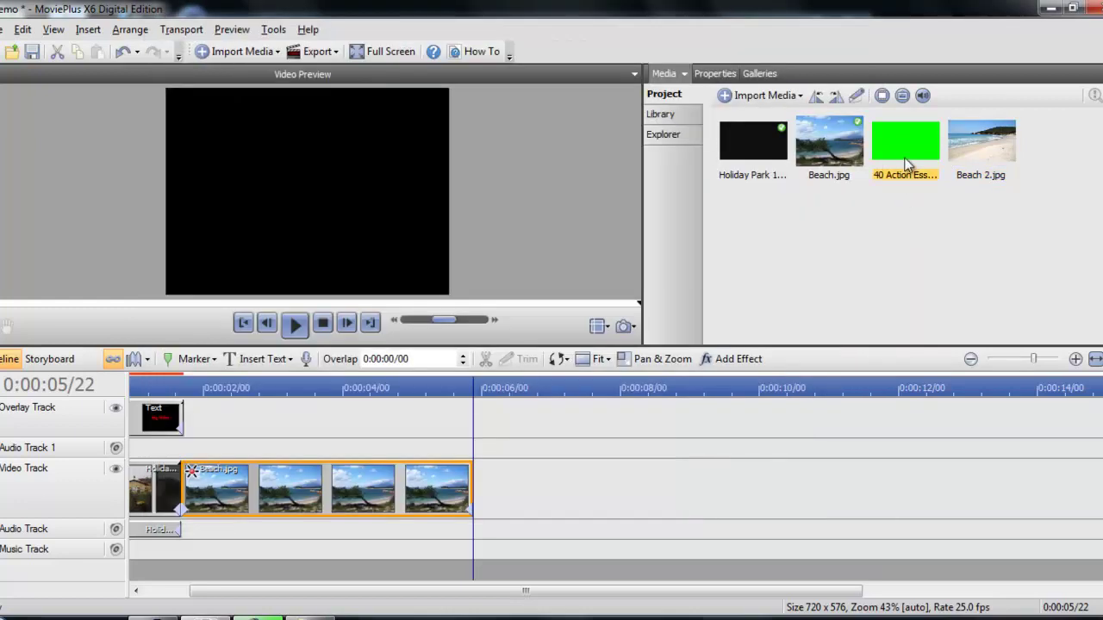
left_click(915, 206)
left_click_drag(966, 143, 469, 476)
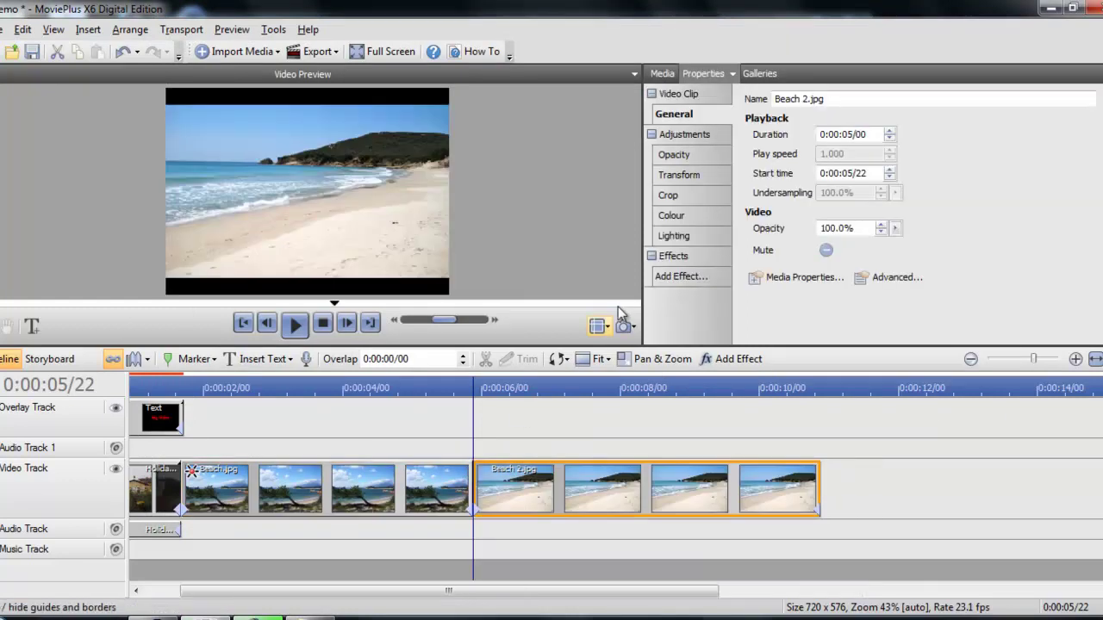
left_click(662, 73)
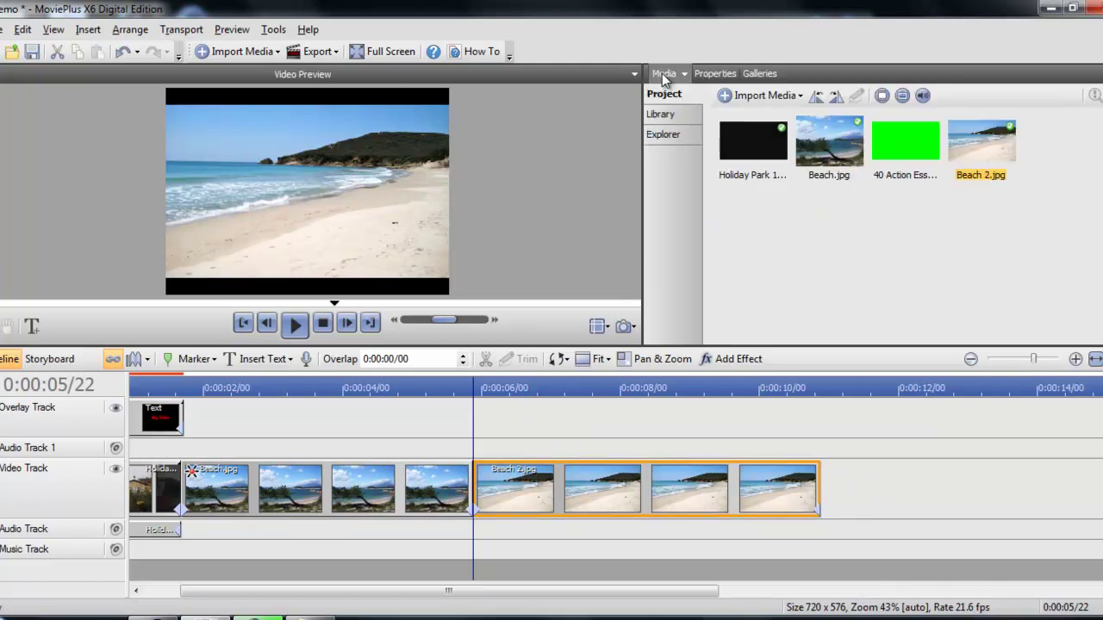
left_click(916, 151)
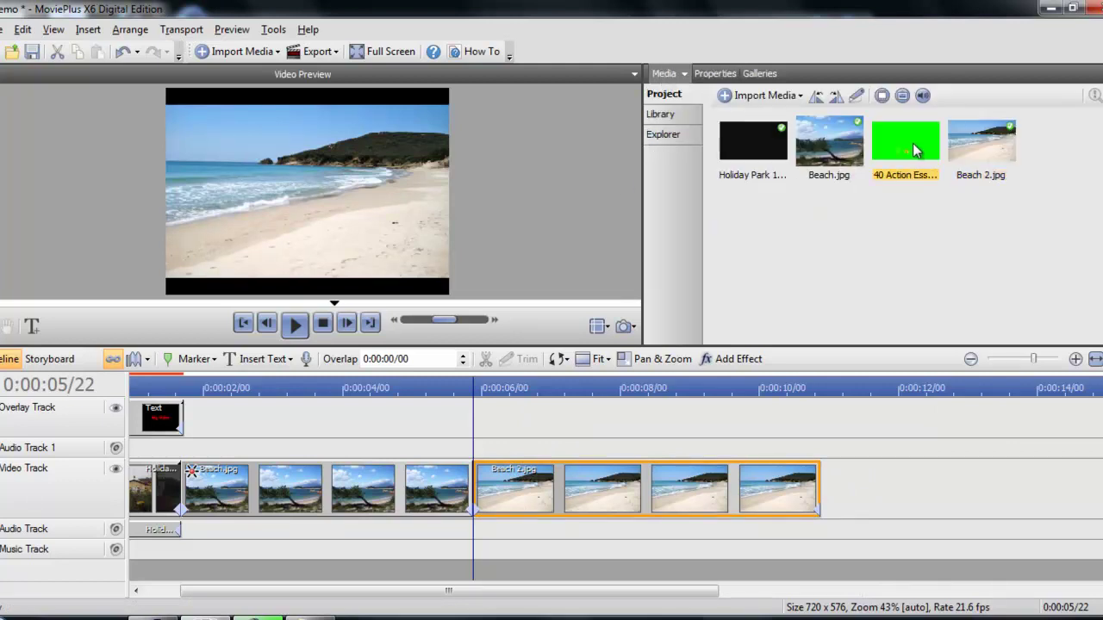
Drop the green-screen explosion clip on the Overlay Track and scrub to the explosion near 0:00:35
left_click_drag(912, 143, 722, 405)
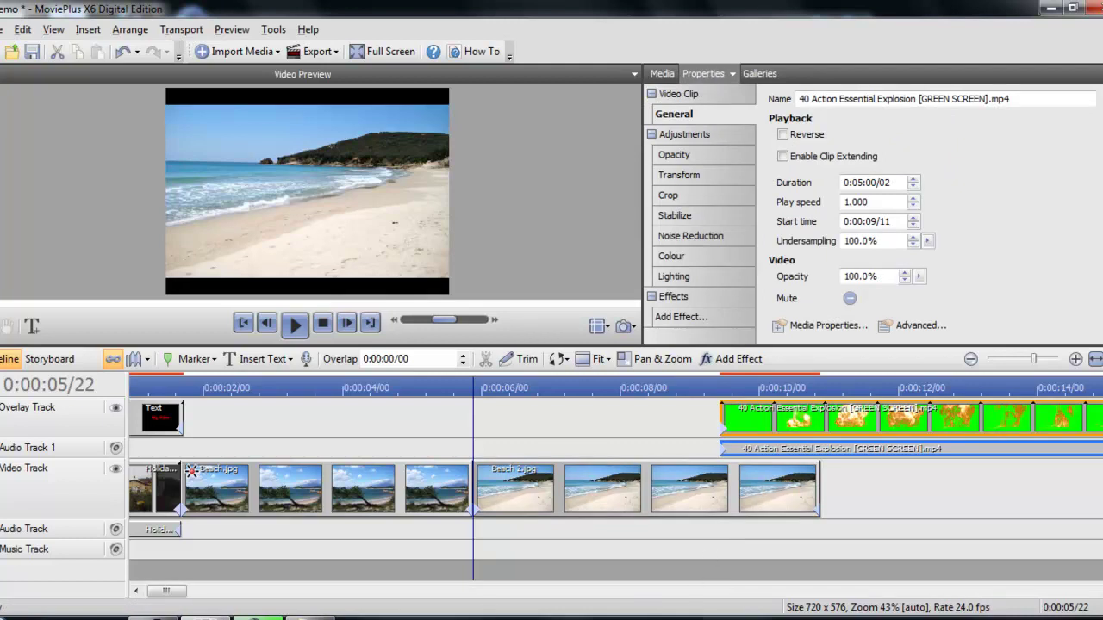
left_click_drag(177, 591, 303, 609)
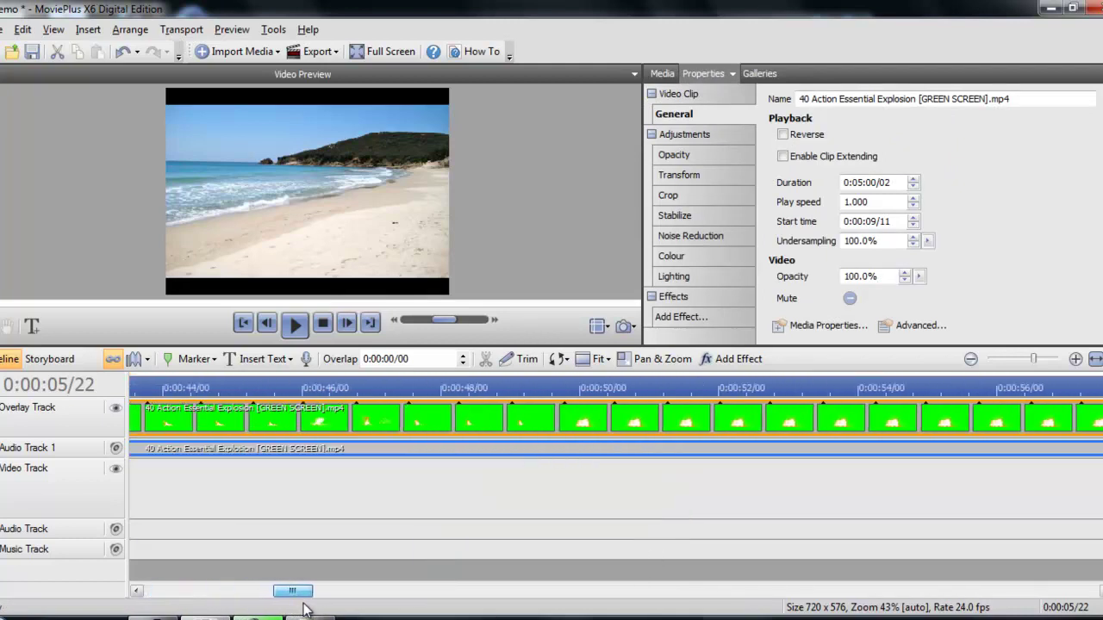
left_click(443, 389)
left_click_drag(446, 391, 594, 396)
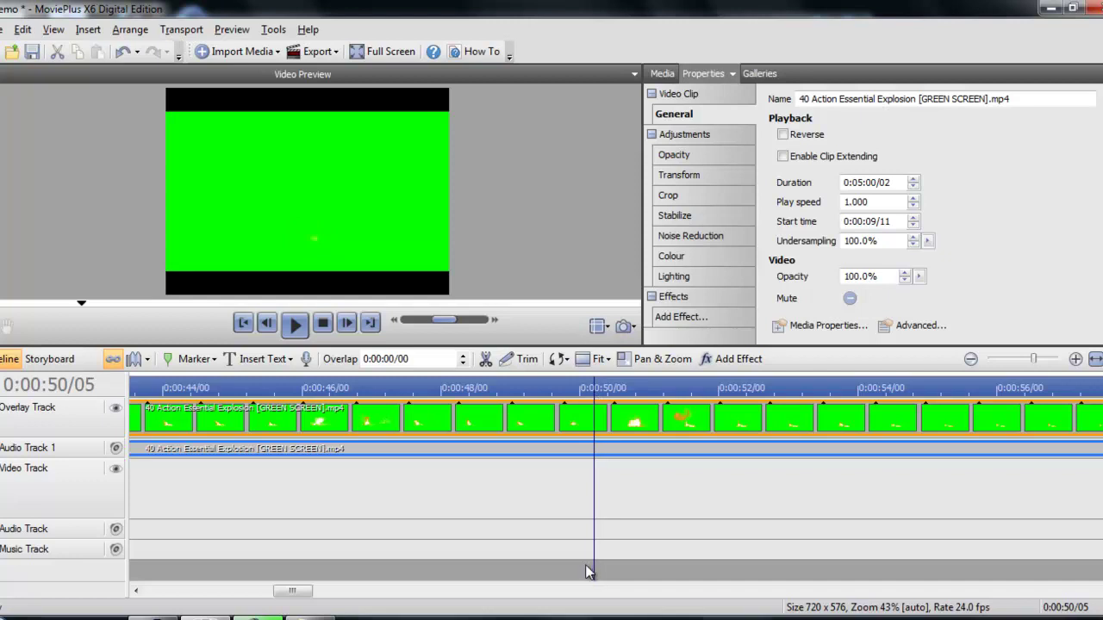
left_click_drag(305, 593, 265, 599)
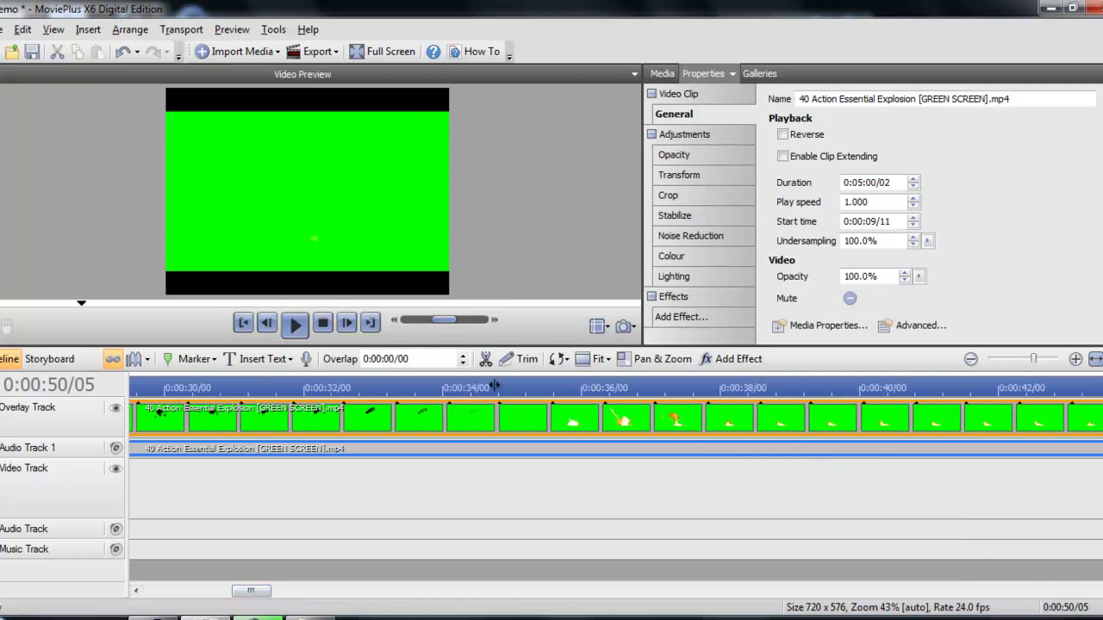
left_click_drag(498, 385, 526, 383)
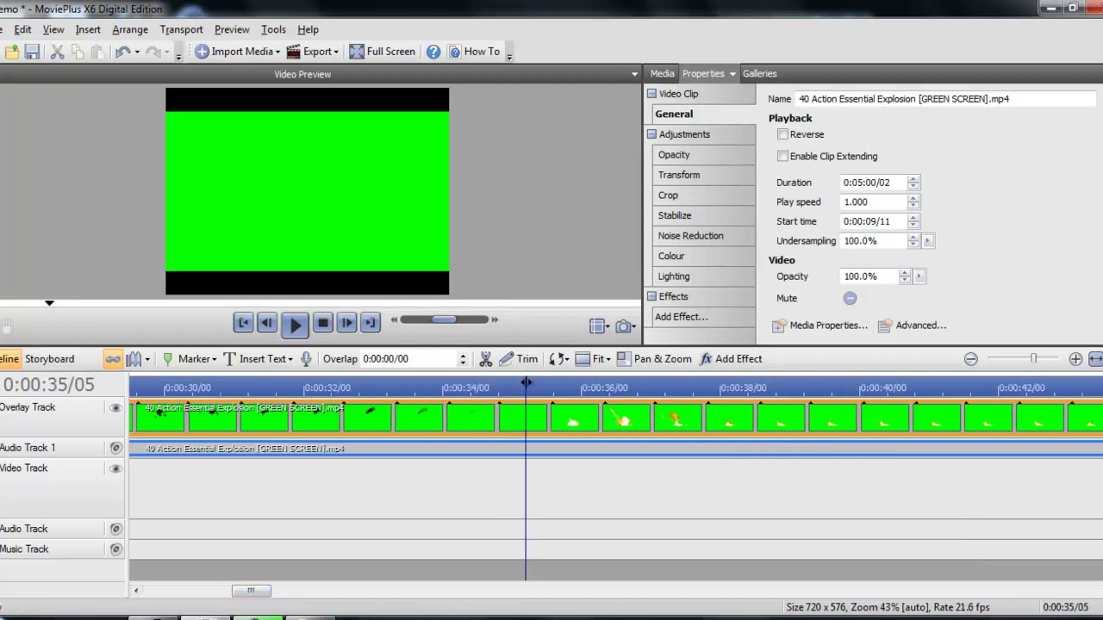
Split the explosion clip where the explosion begins and delete the empty lead-in
left_click(485, 358)
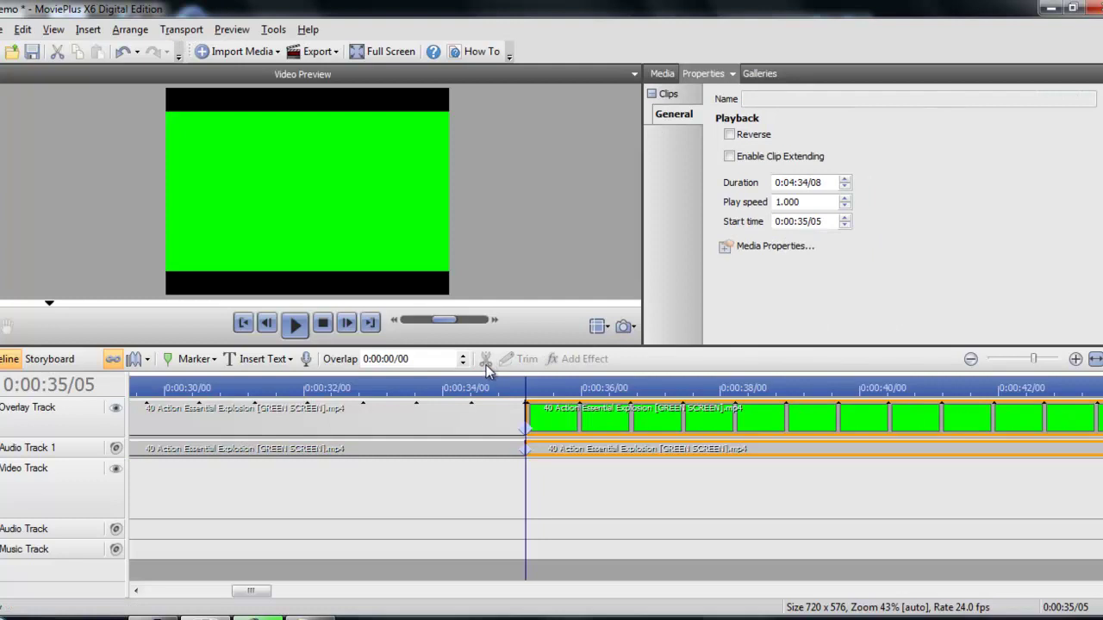
left_click(486, 412)
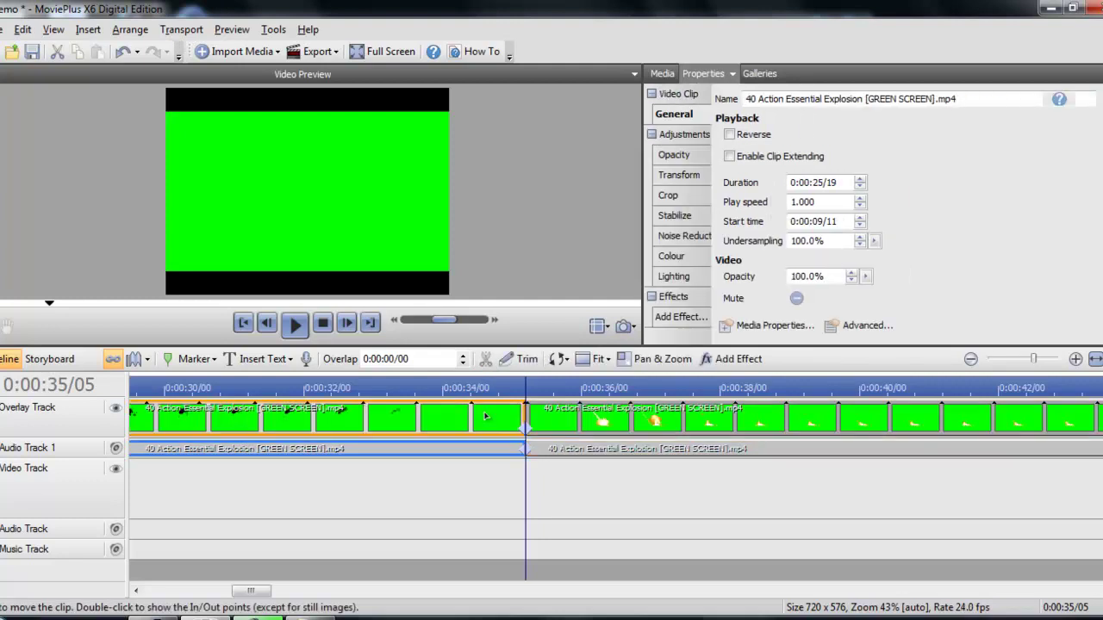
key("Delete")
Move the explosion clip to start at 0:00:09/03 and split it at 0:00:19/16
left_click_drag(635, 460, 415, 461)
left_click(425, 385)
left_click_drag(425, 385, 1025, 340)
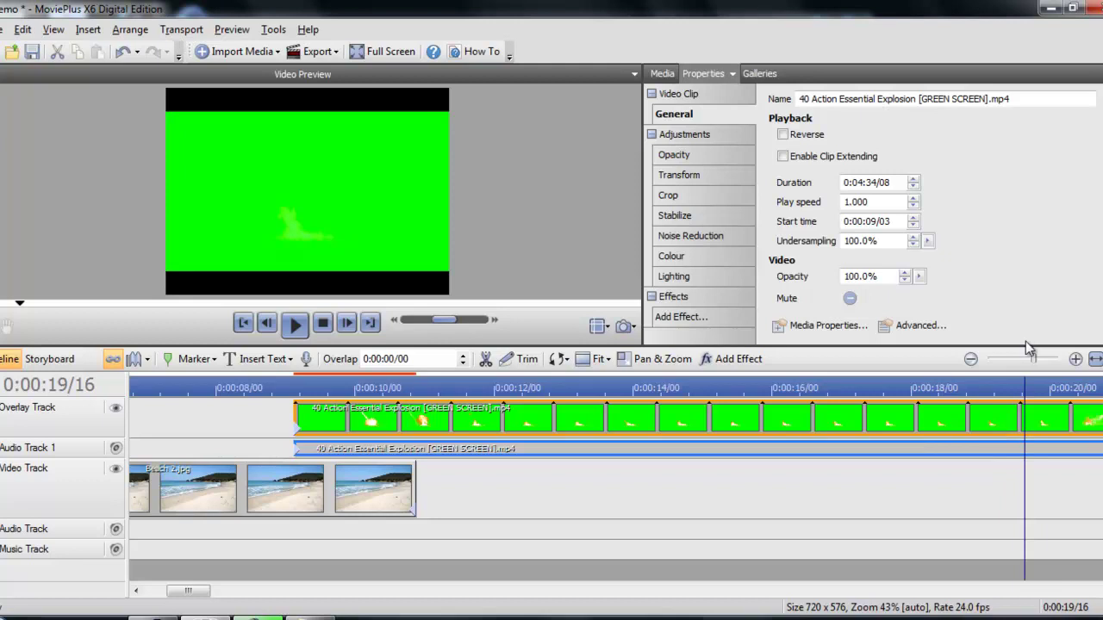
left_click(485, 358)
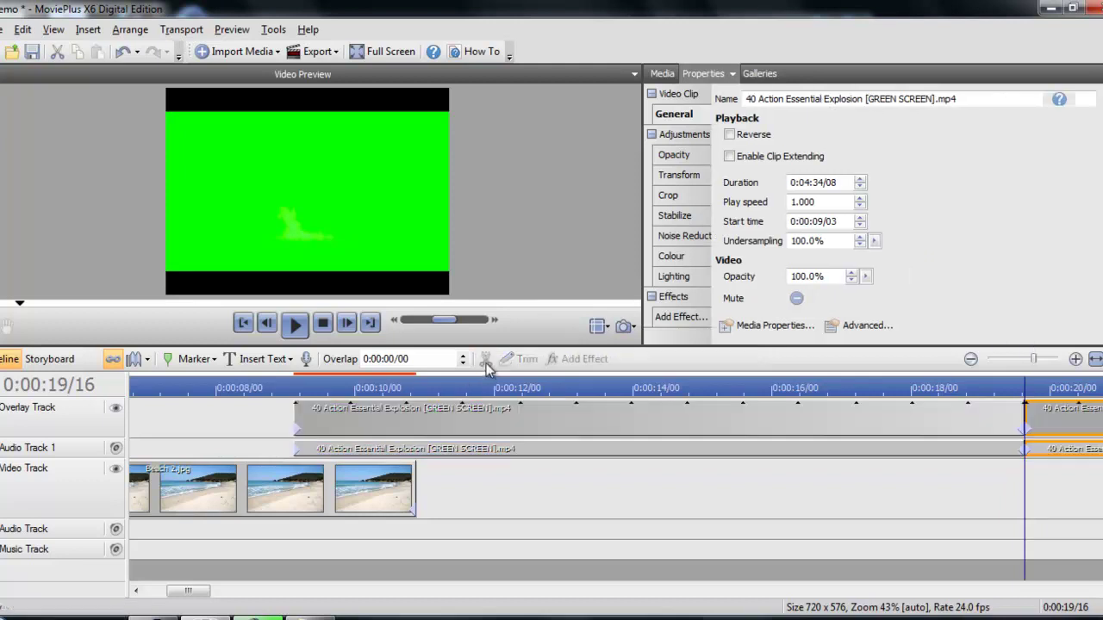
left_click(1050, 421)
Delete the explosion's trailing part and move the clip earlier over Beach 2
key("Delete")
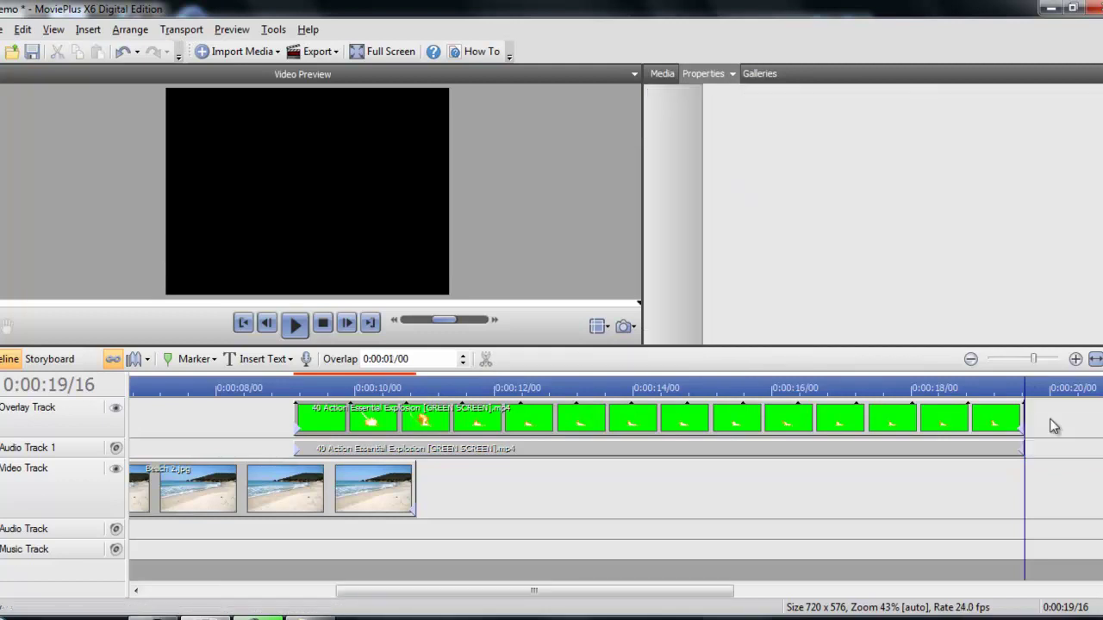
left_click_drag(700, 591, 552, 605)
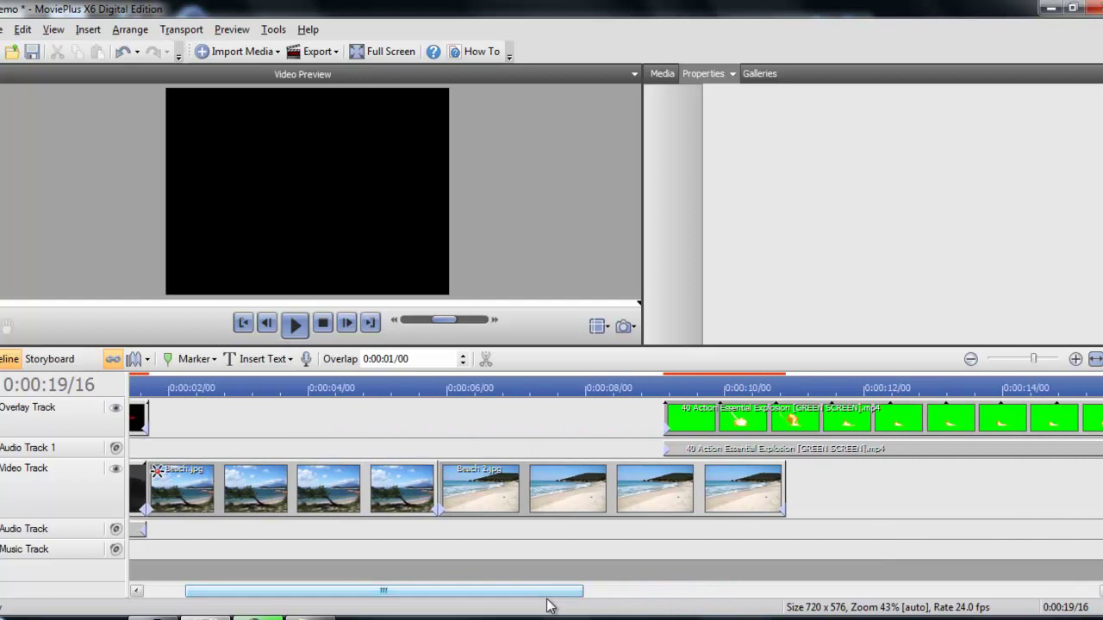
left_click_drag(752, 416, 538, 442)
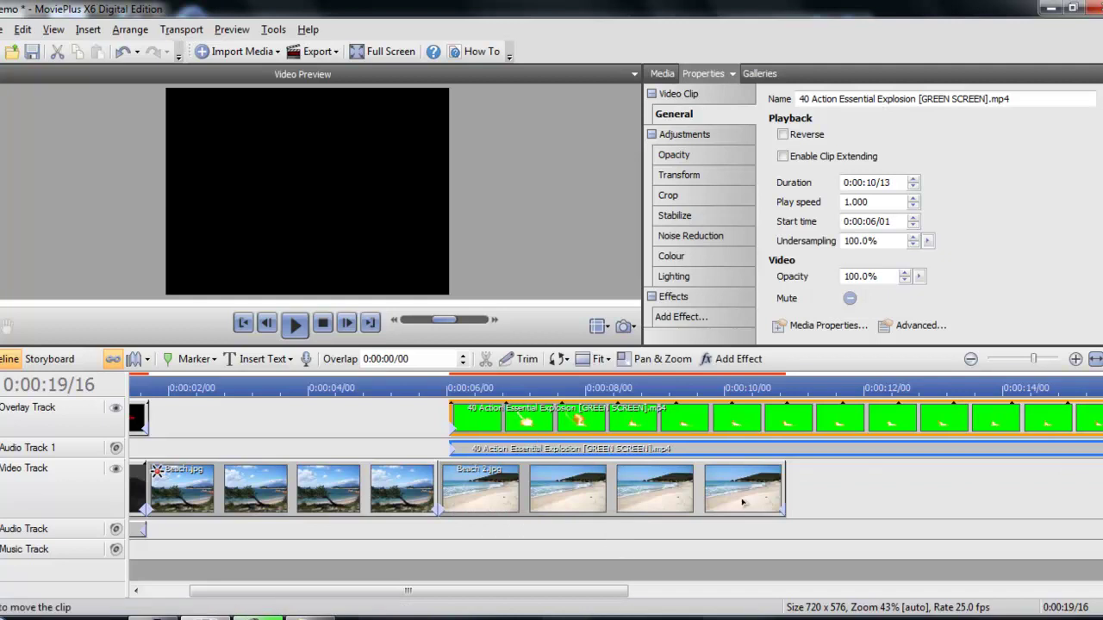
Extend Beach 2.jpg to 0:00:10/18 under the explosion and play the overlay preview
left_click_drag(769, 506, 908, 538)
left_click_drag(737, 604, 698, 603)
left_click(229, 384)
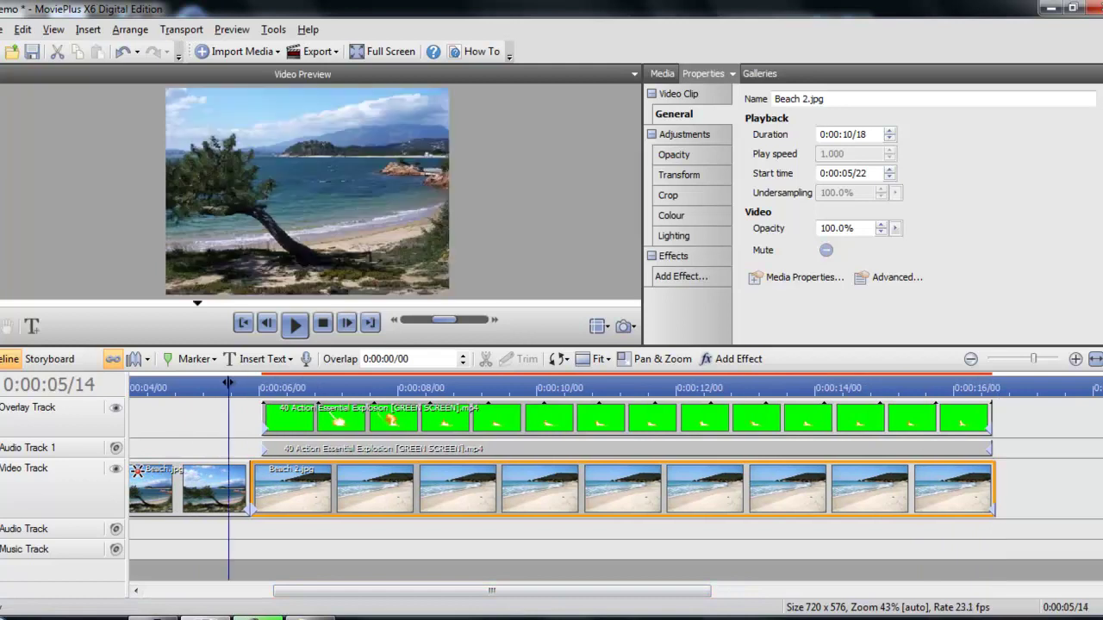
left_click(293, 324)
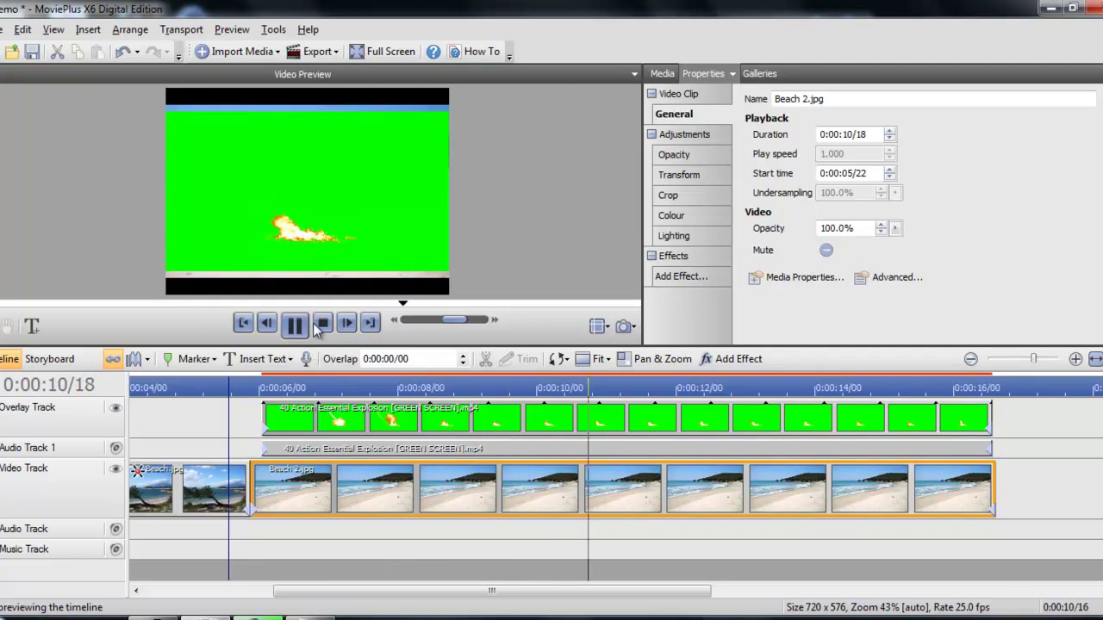
Add a Chroma Key effect to the explosion overlay clip
left_click(323, 323)
left_click(498, 418)
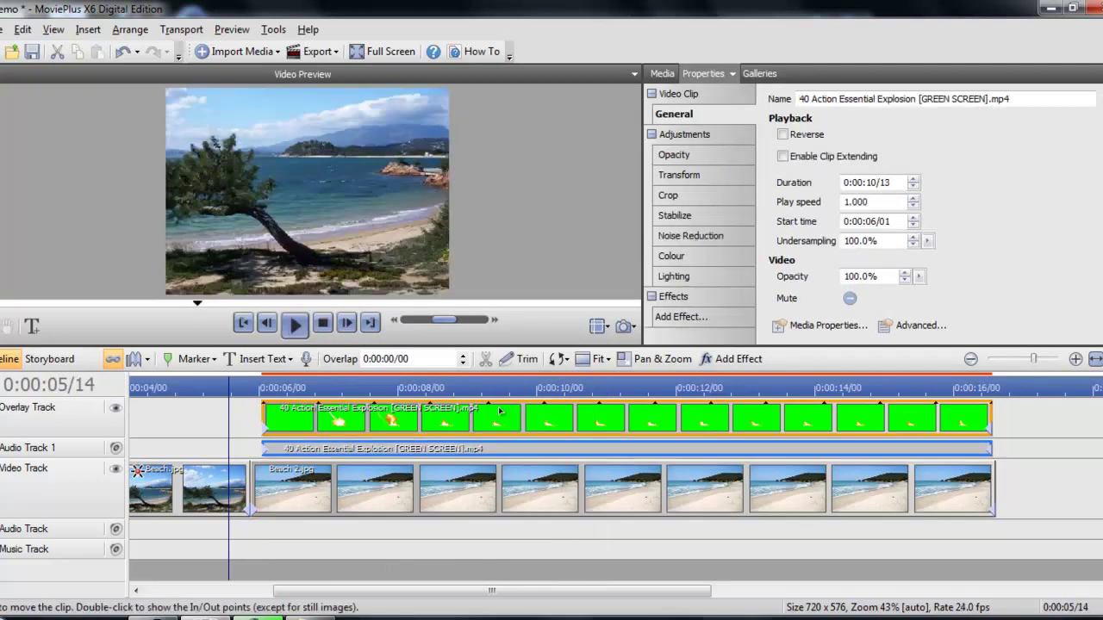
left_click(681, 317)
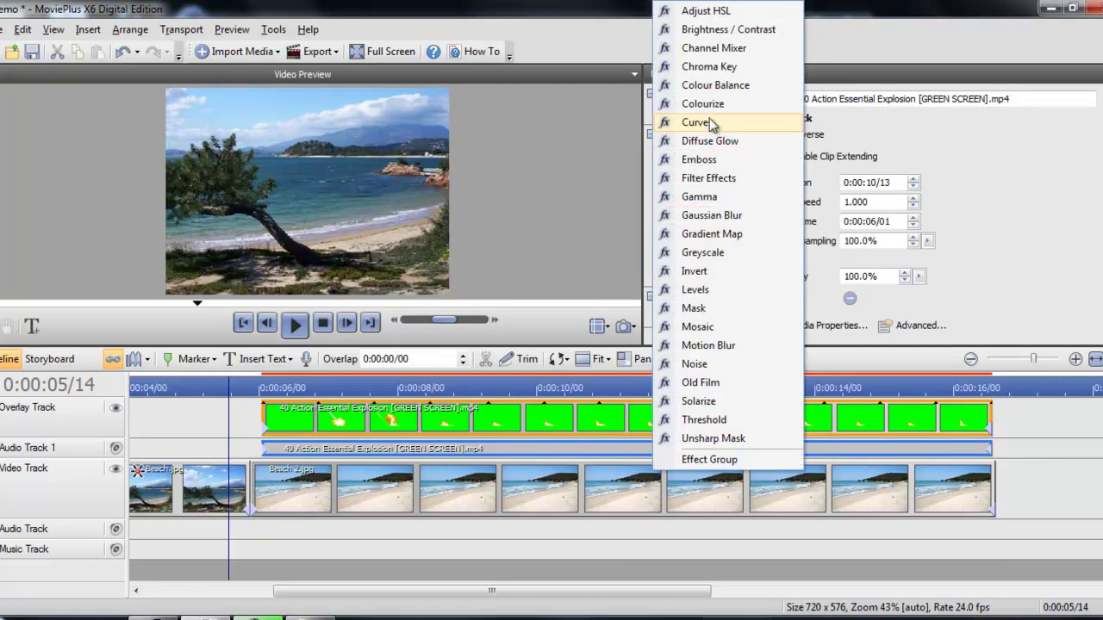
left_click(711, 68)
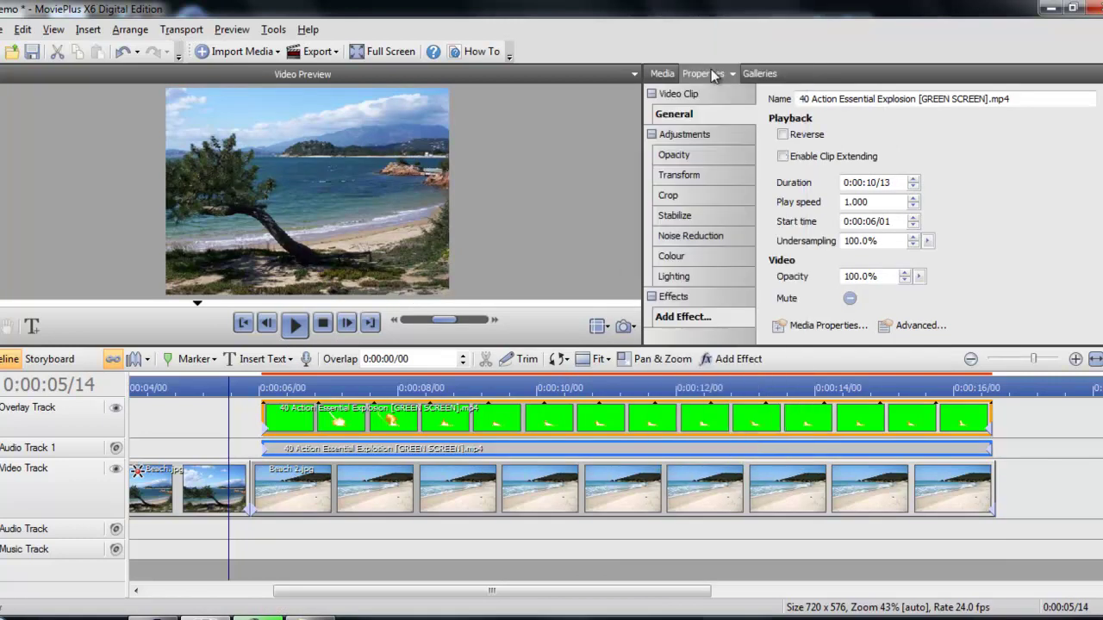
Sample the green background as key colour, set Low 73% and High 75%, and preview
left_click(588, 385)
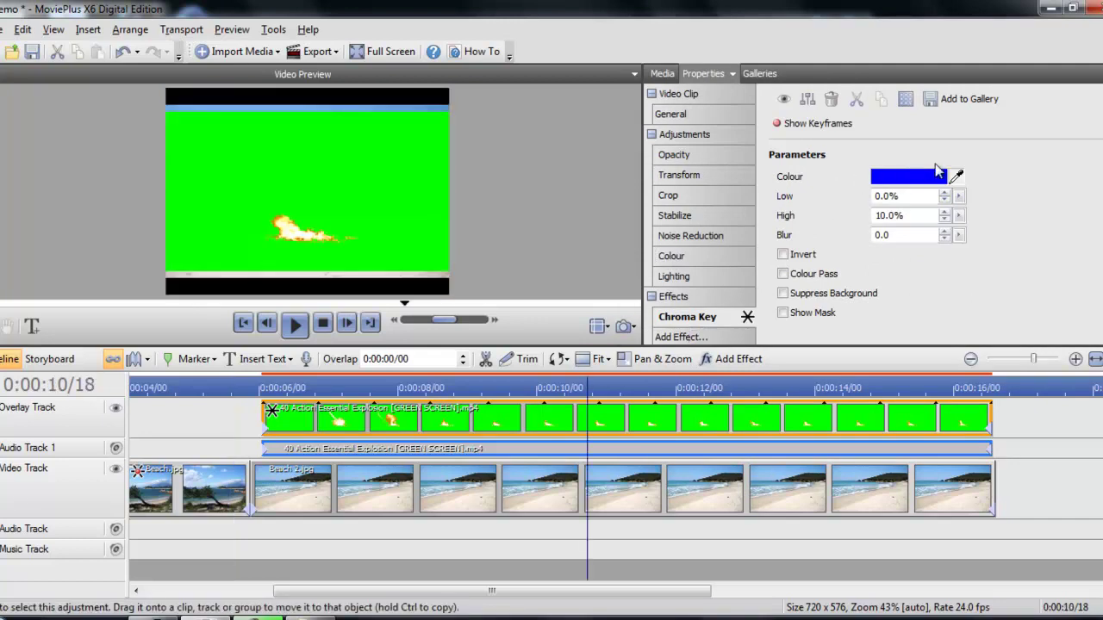
left_click_drag(886, 155, 396, 192)
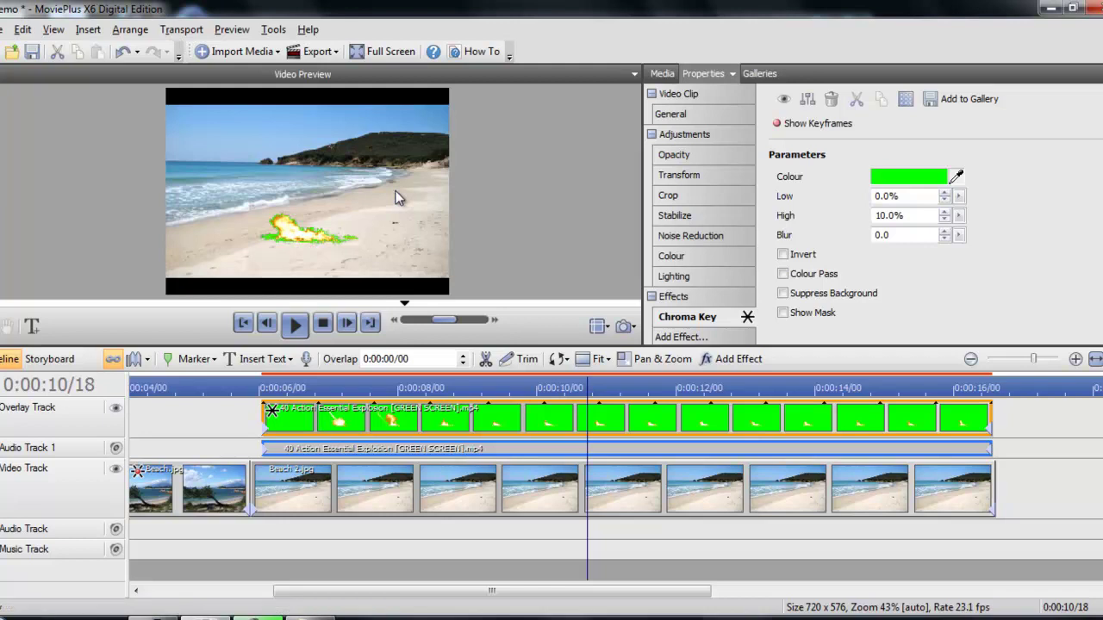
left_click(342, 383)
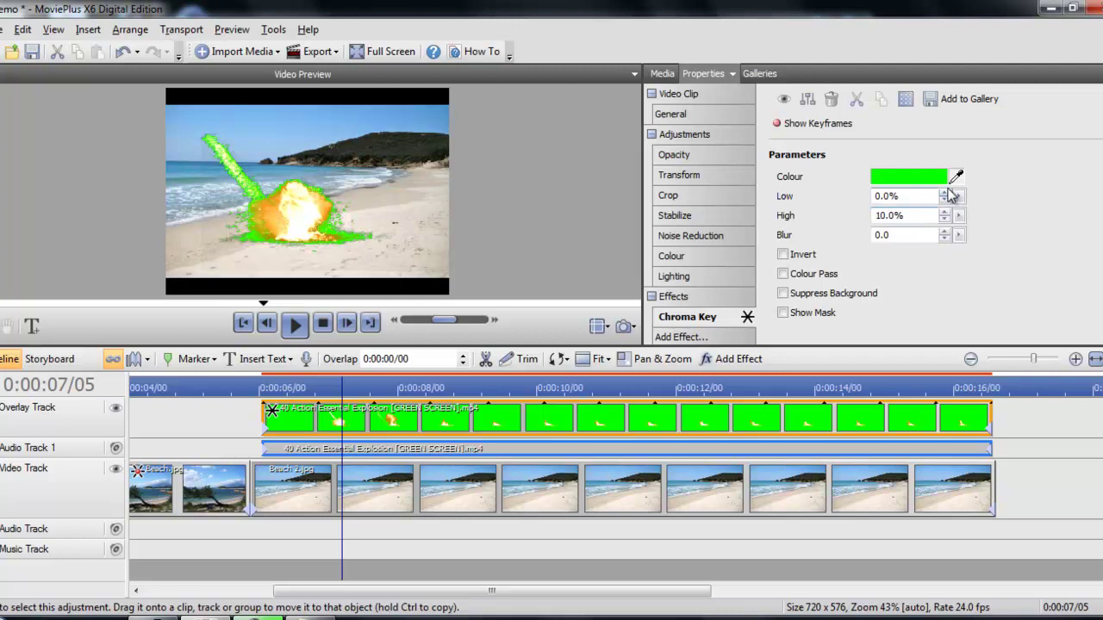
left_click(945, 195)
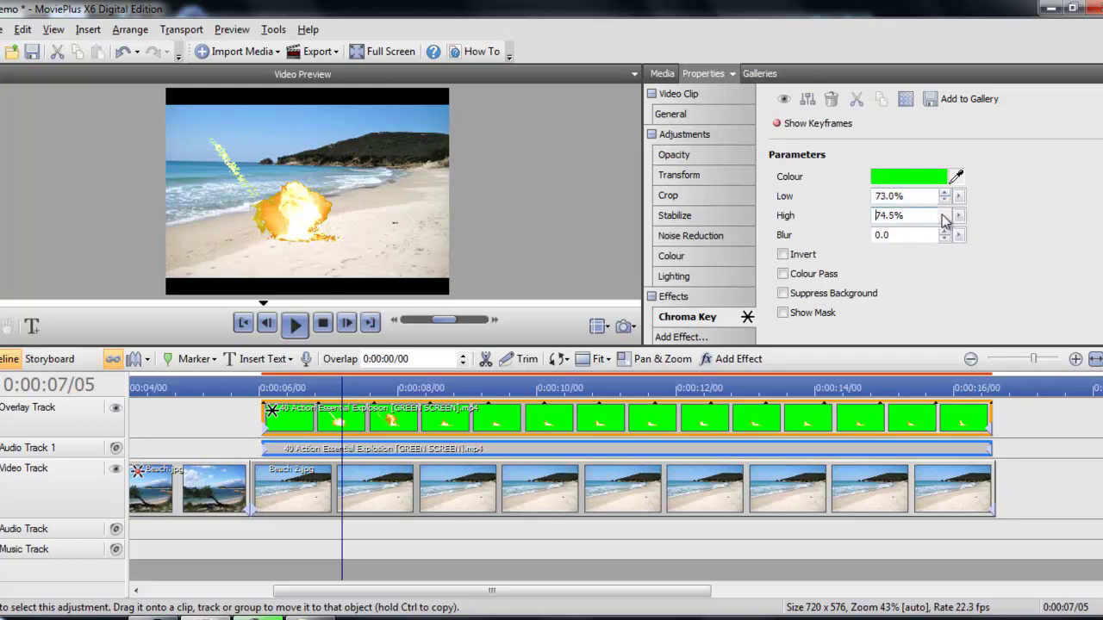
key("space")
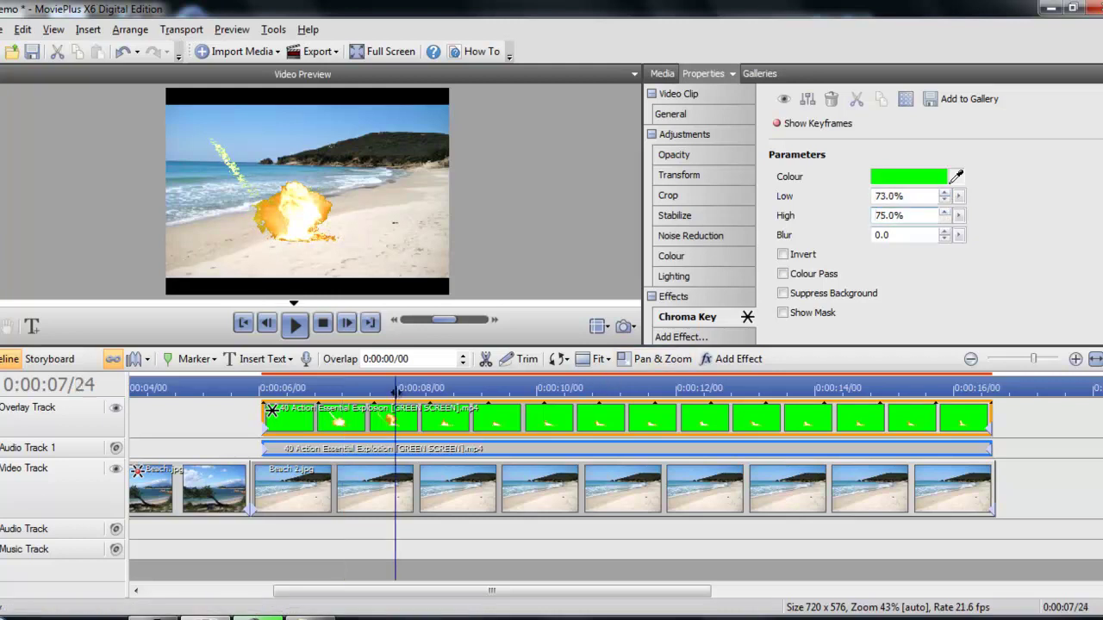
left_click_drag(527, 382, 497, 381)
left_click(222, 387)
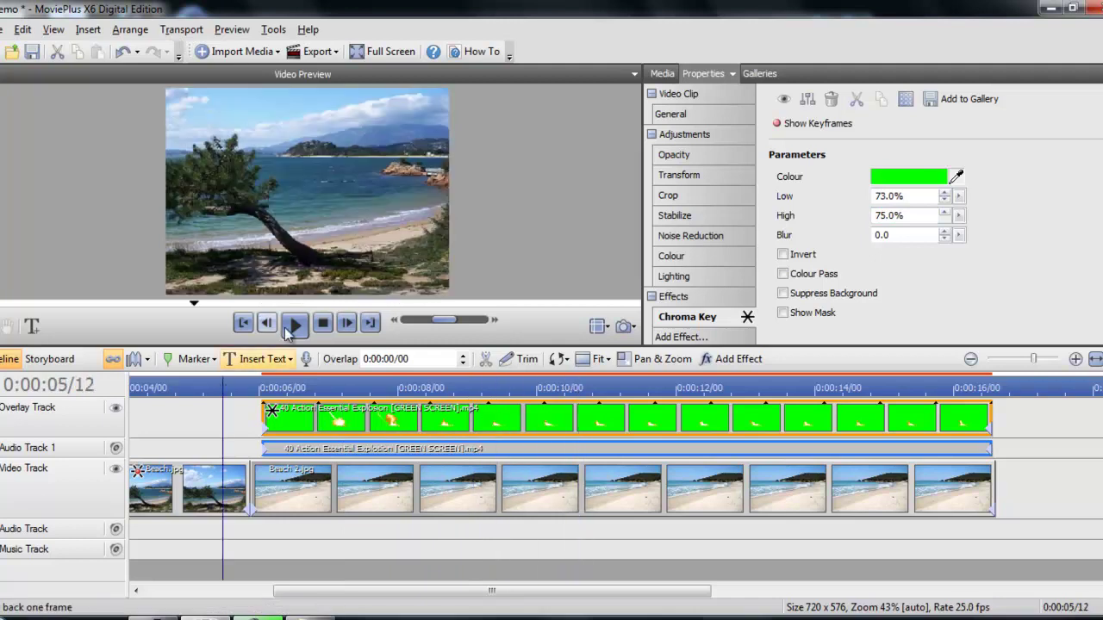
left_click(294, 323)
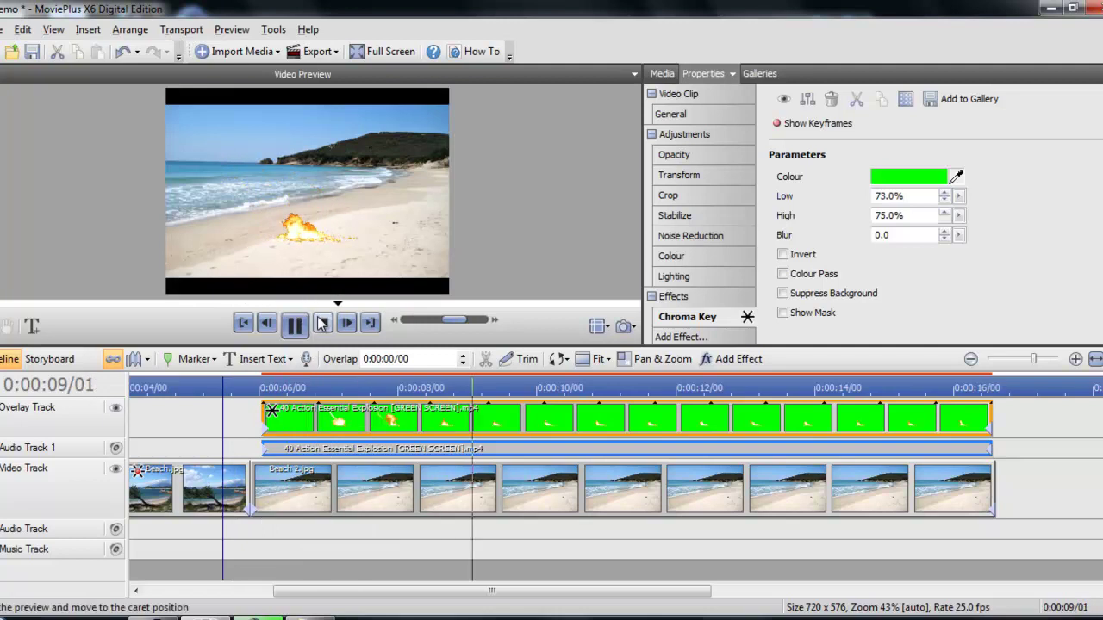
left_click(319, 324)
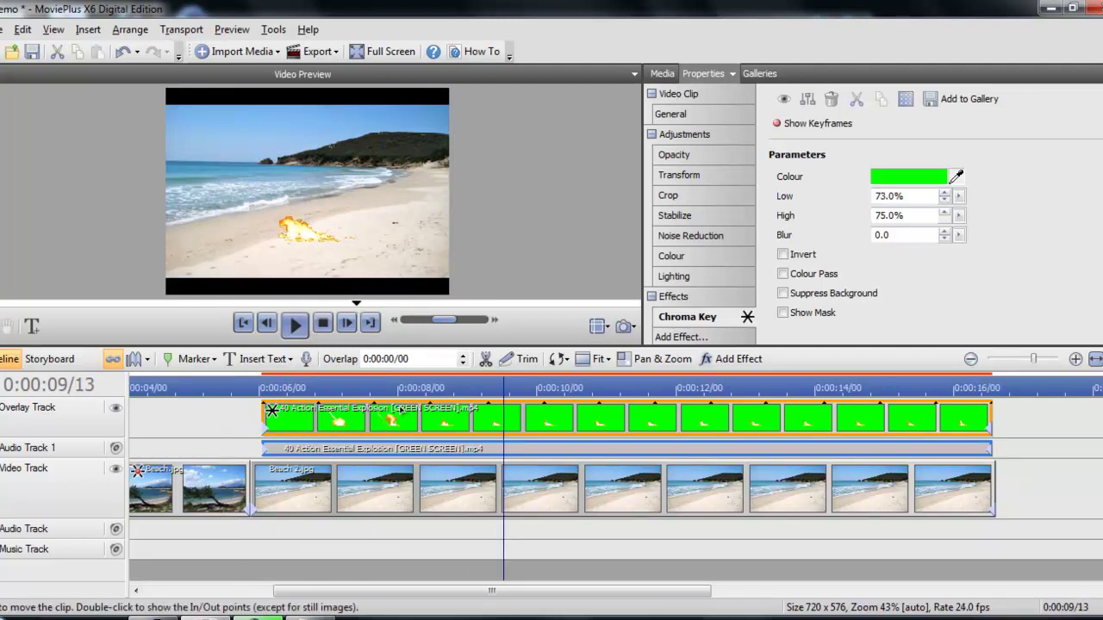
Add a Transform to the explosion overlay, resize and shift it right, then preview
left_click(672, 175)
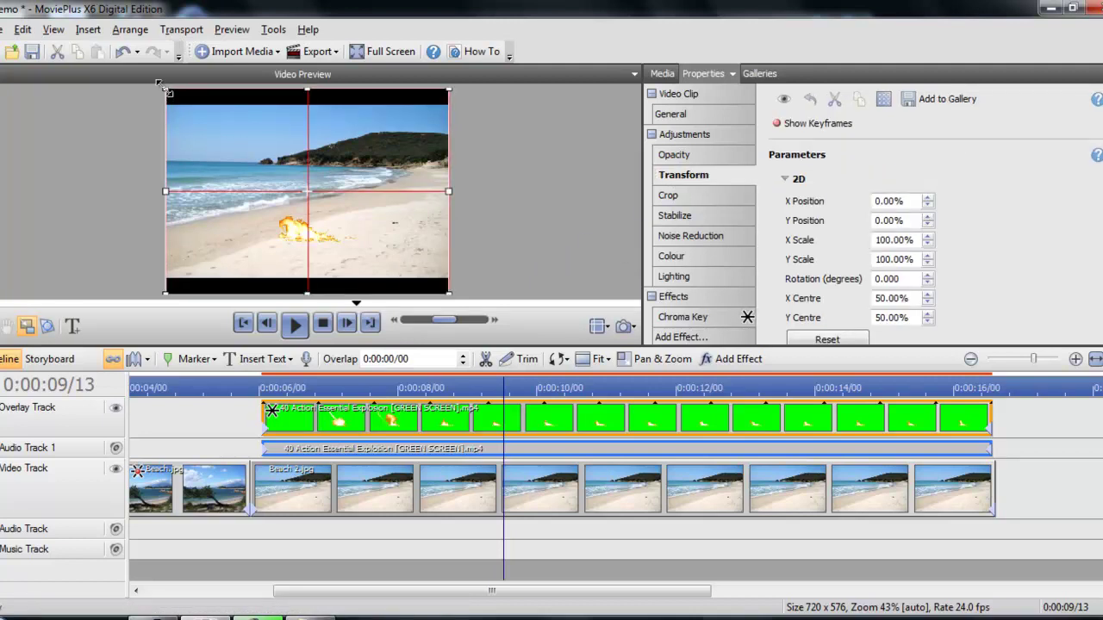
left_click_drag(166, 89, 180, 99)
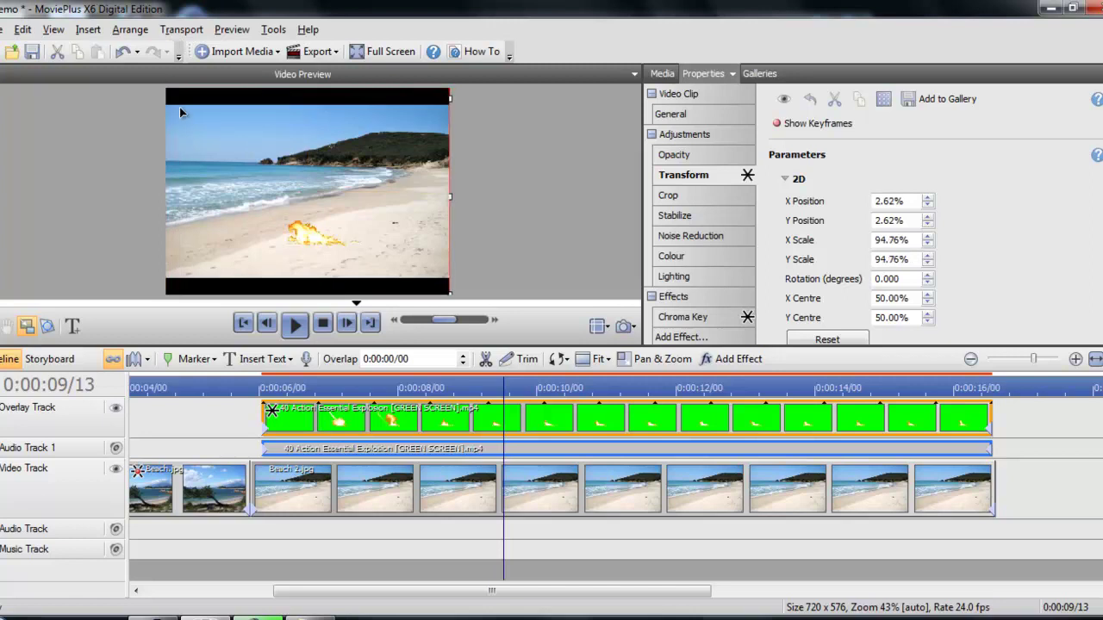
left_click_drag(320, 220, 359, 230)
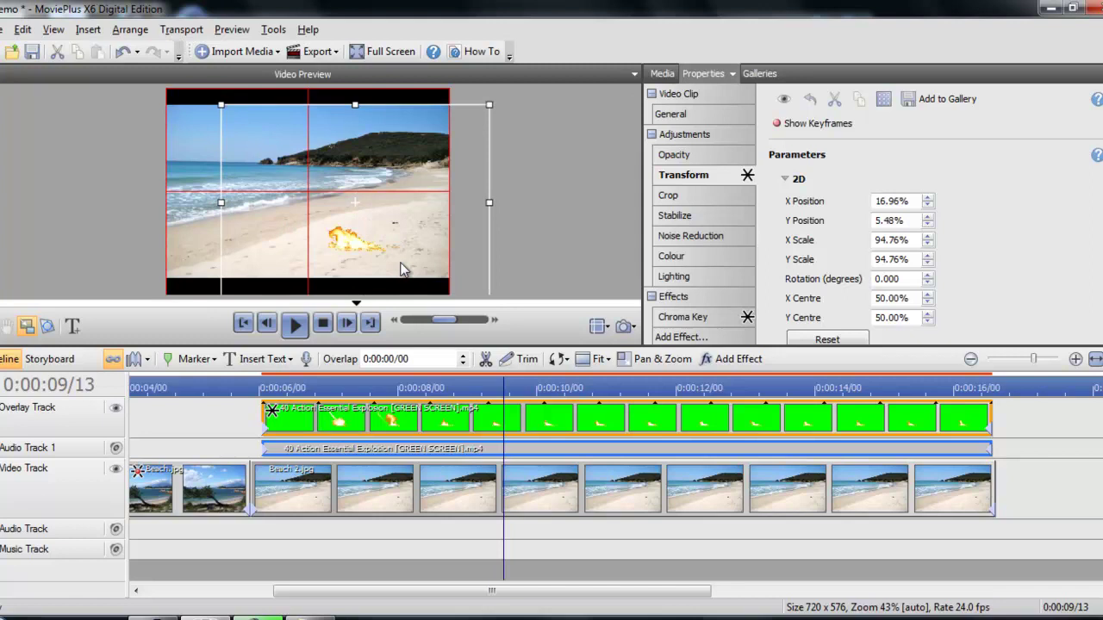
left_click(230, 380)
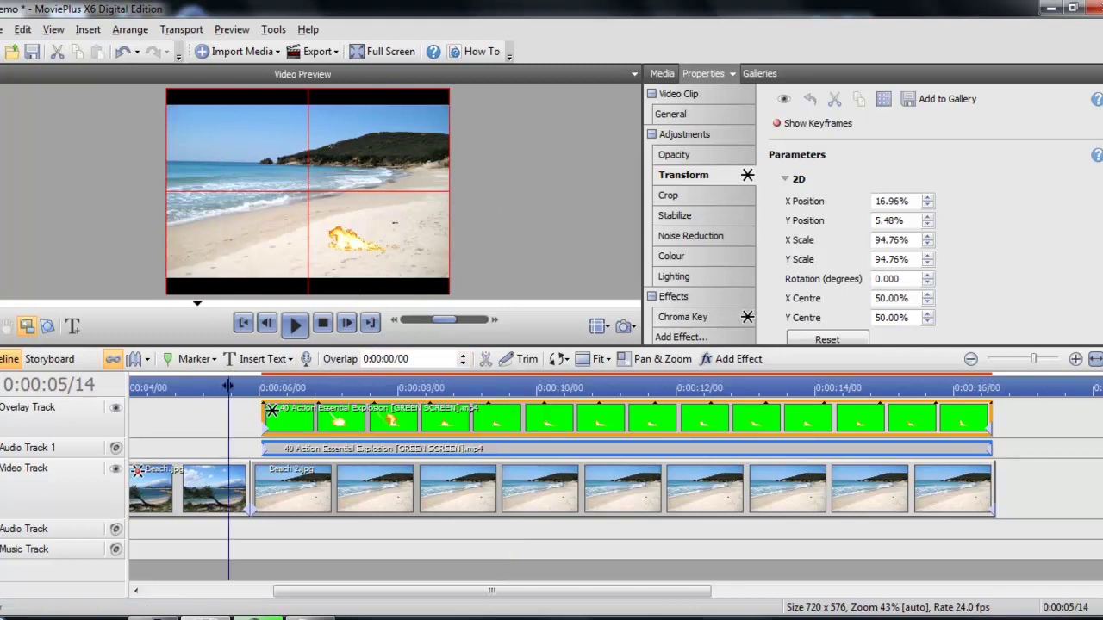
left_click(294, 325)
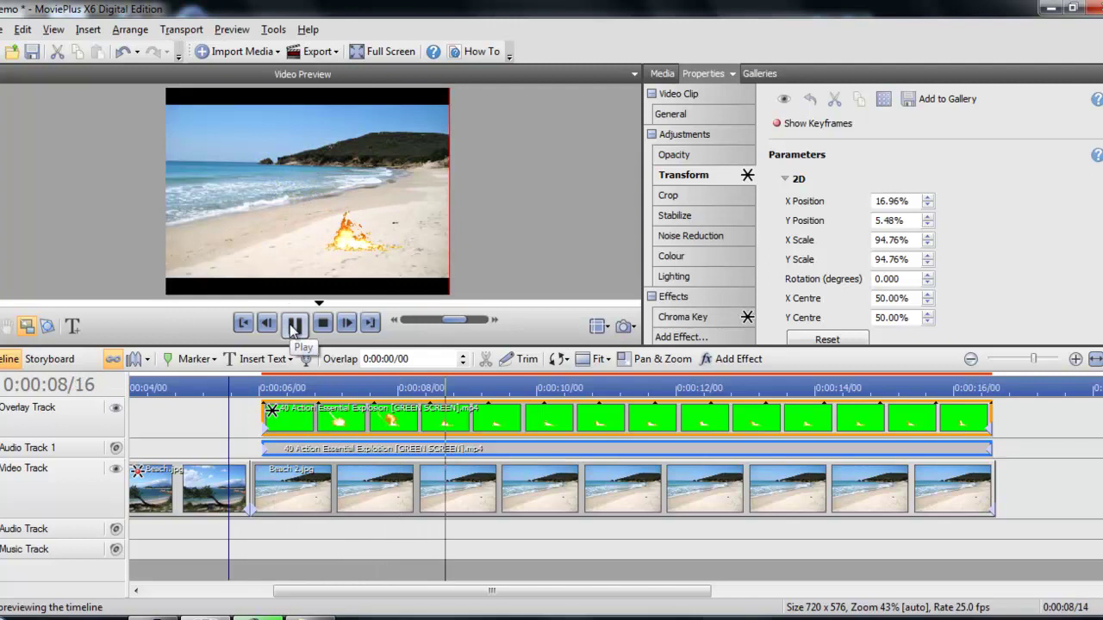
left_click(293, 325)
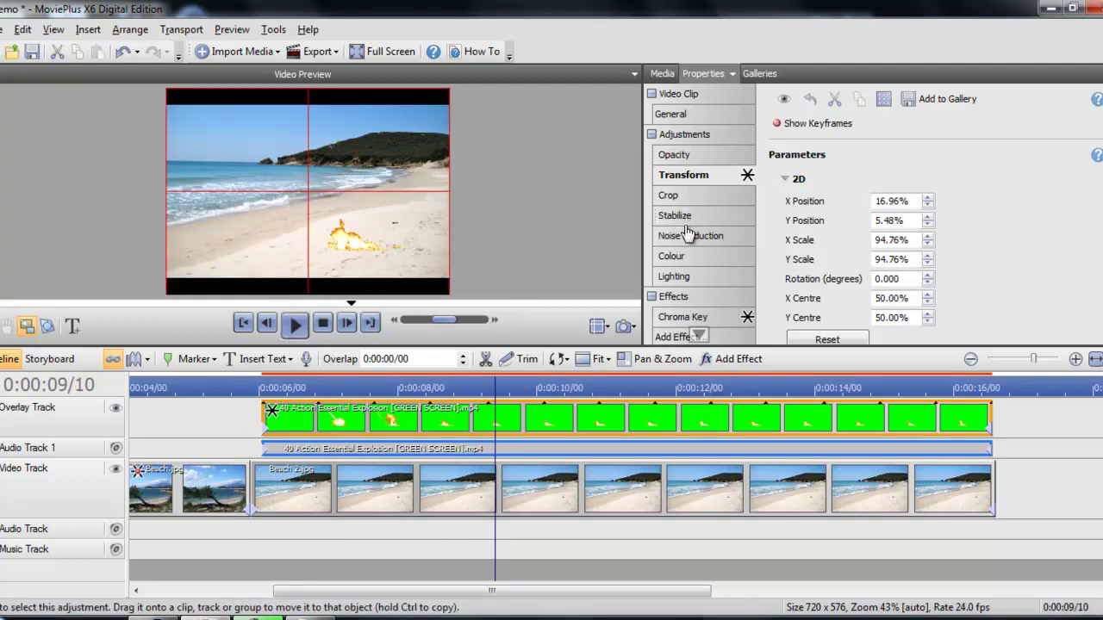
Enlarge the explosion to 109.71% scale at 20.25% X Position and play it back
left_click(696, 181)
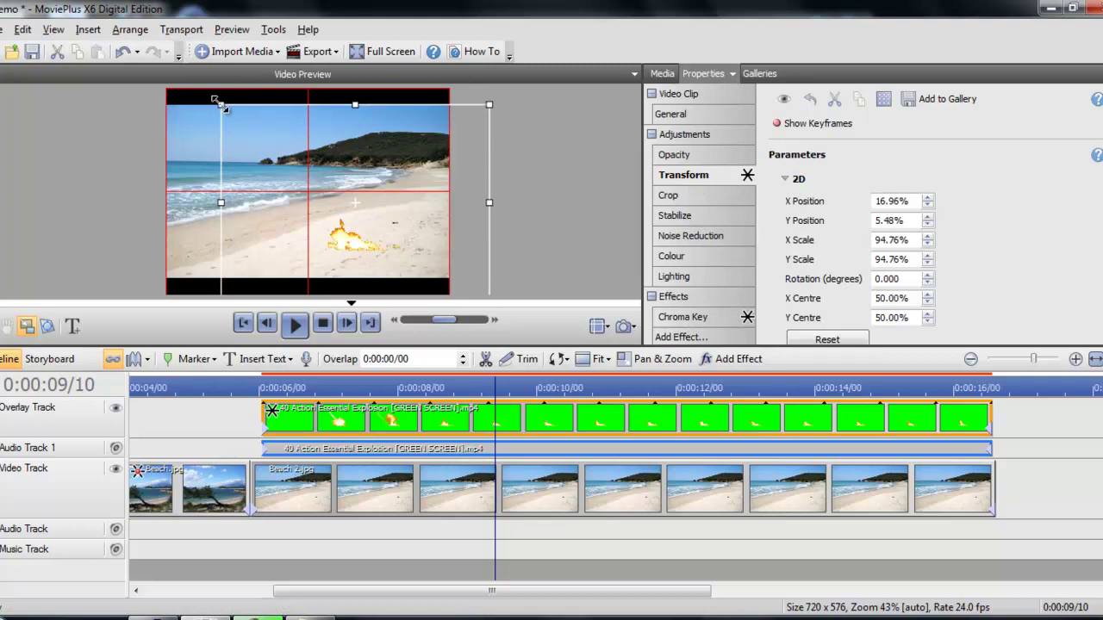
left_click_drag(217, 100, 177, 73)
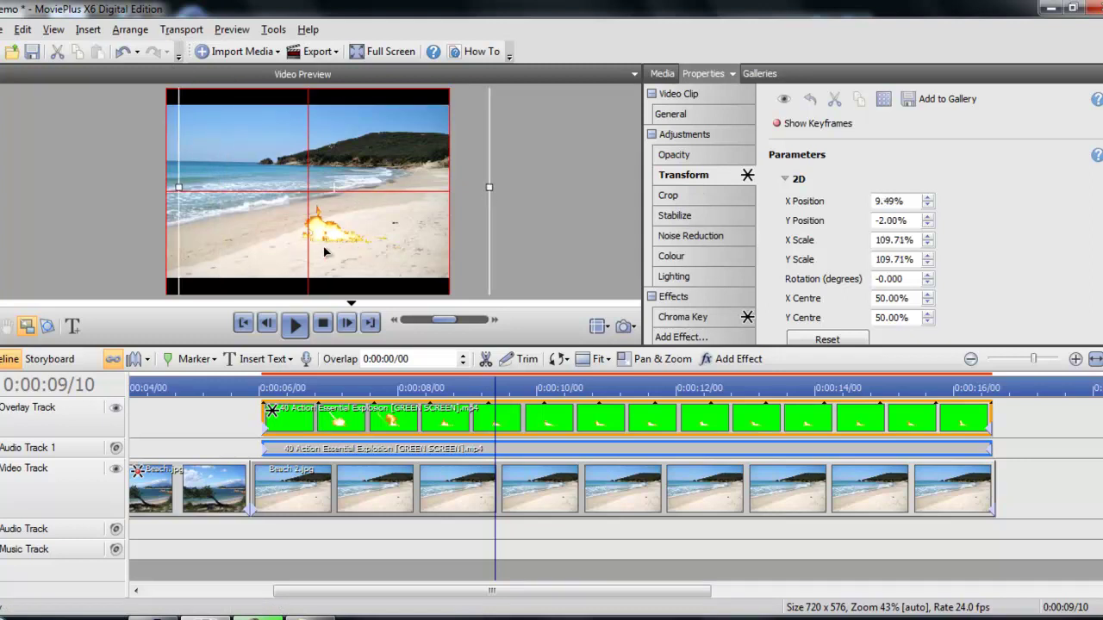
left_click_drag(325, 252, 354, 253)
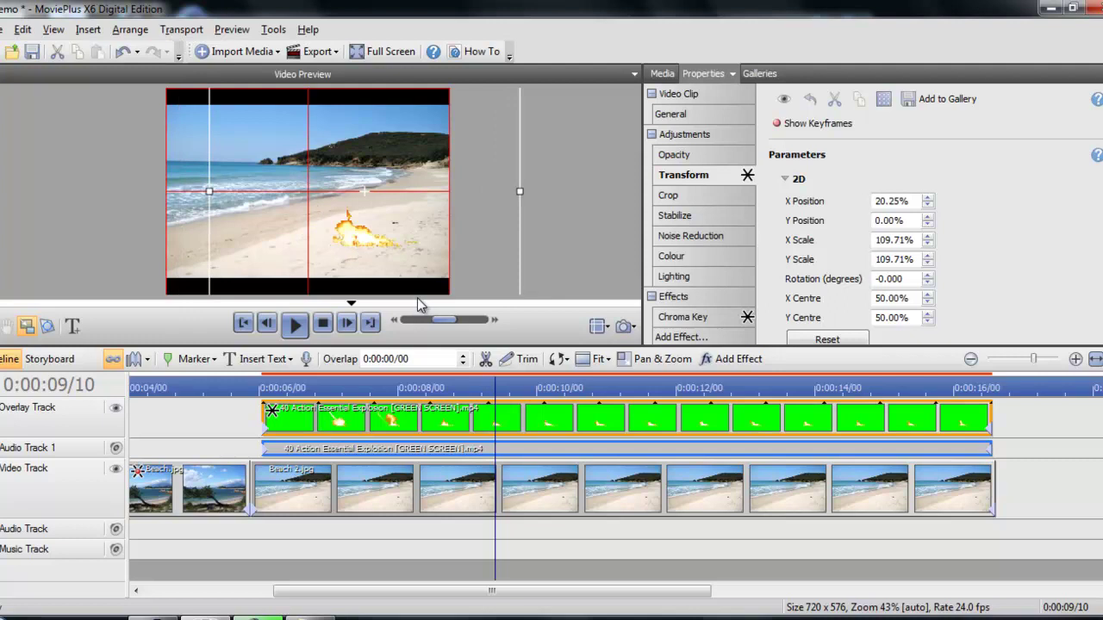
left_click(294, 323)
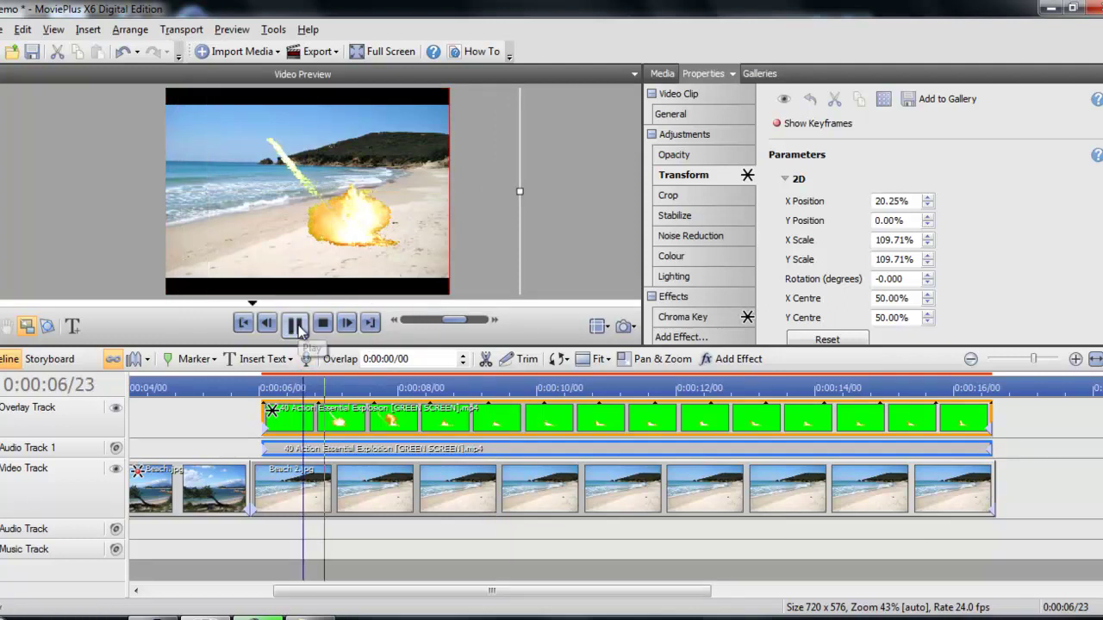